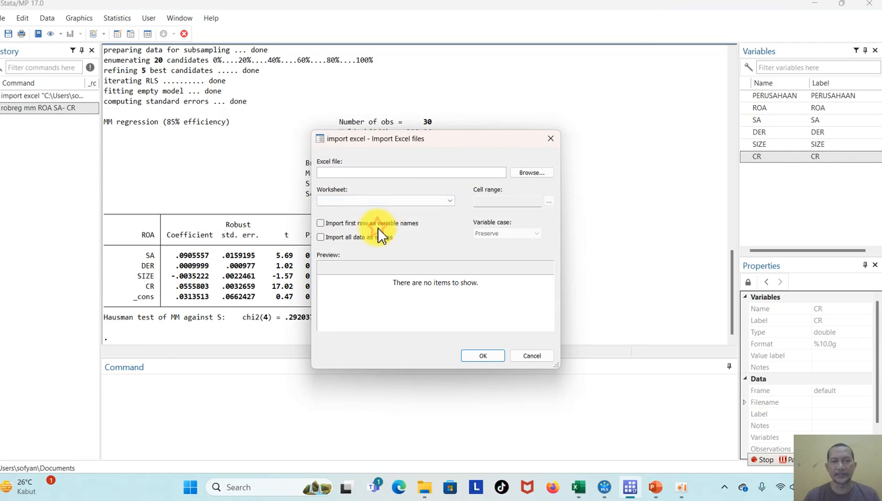
Step: Turn on importing the first row as variable names, and close the DATA SEKUNDER workbook in Excel
{"action": "left_click", "coordinate": [387, 227]}
{"action": "left_click", "coordinate": [578, 487]}
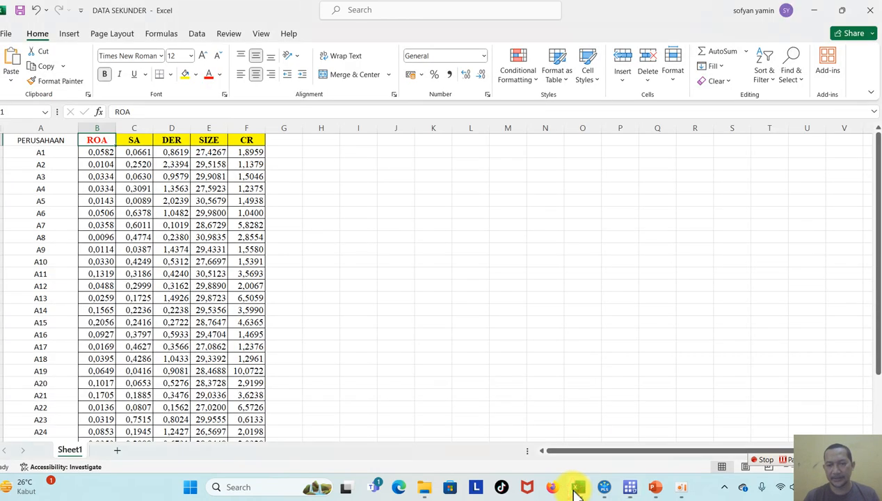
{"action": "left_click", "coordinate": [150, 213]}
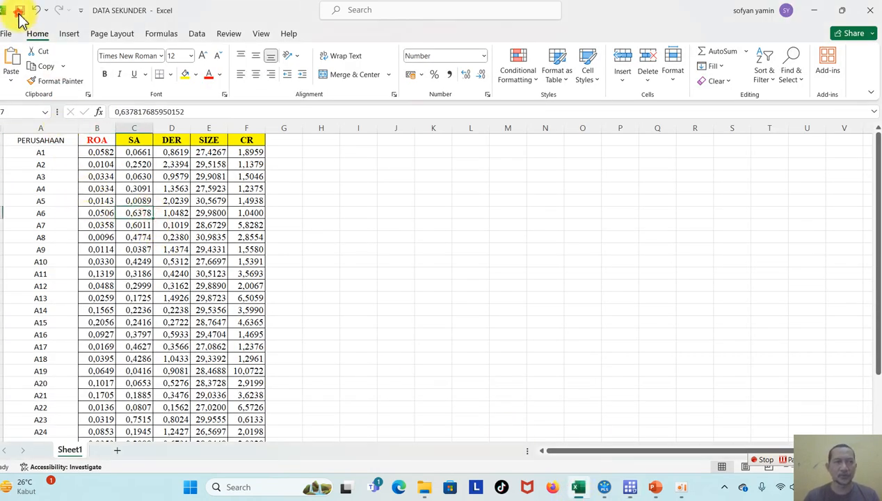
{"action": "left_click", "coordinate": [869, 9]}
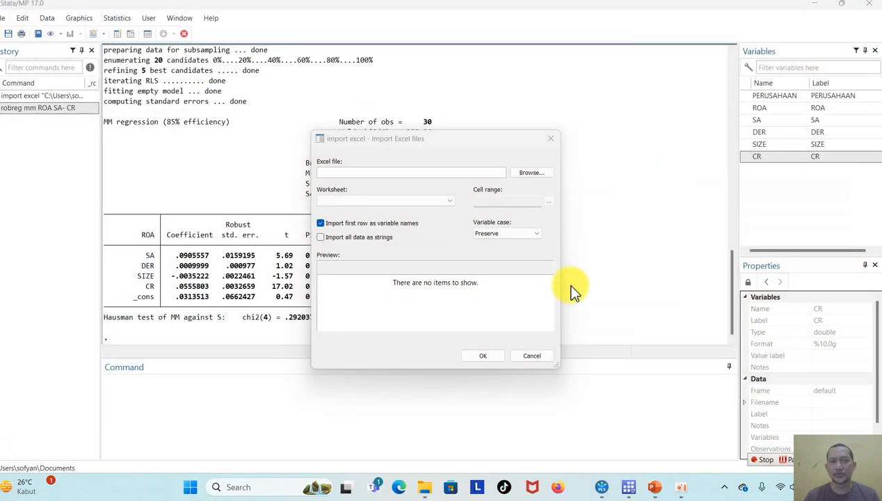
Step: Import the DATA SEKUNDER Excel file into Stata, replacing the data in memory
{"action": "left_click", "coordinate": [533, 173]}
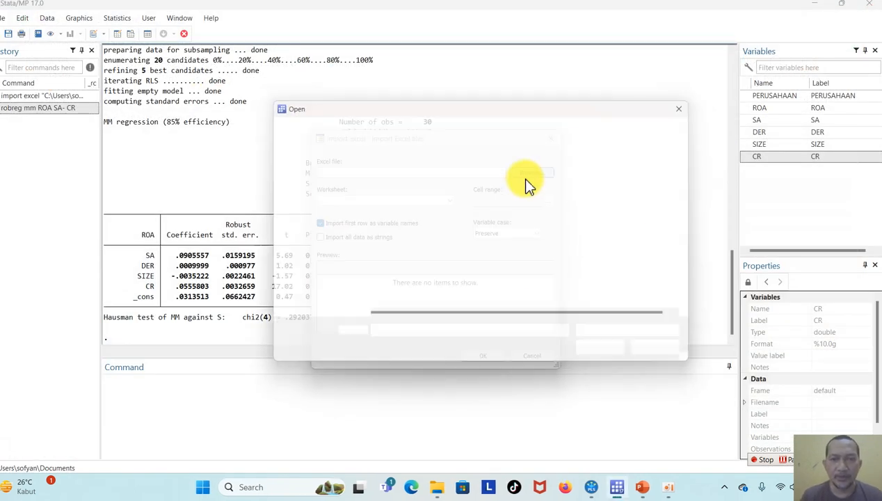
{"action": "left_click", "coordinate": [409, 188]}
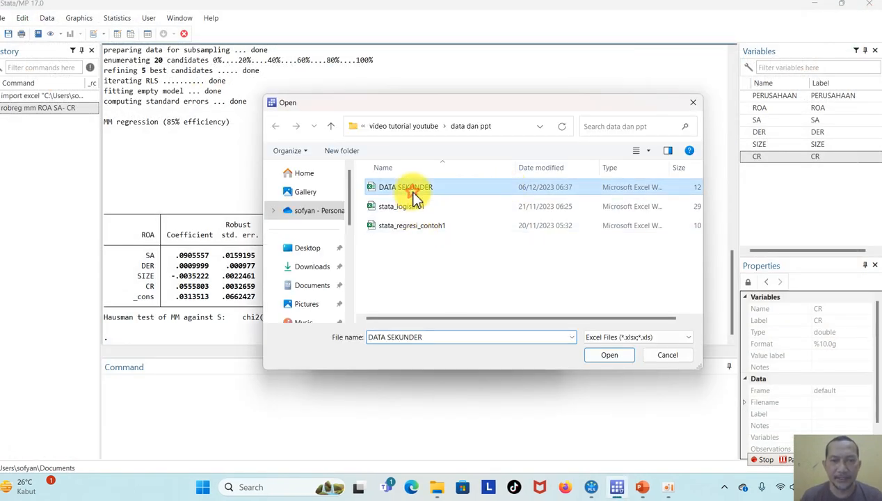
{"action": "left_click", "coordinate": [609, 356]}
{"action": "left_click", "coordinate": [491, 355]}
{"action": "left_click", "coordinate": [477, 263]}
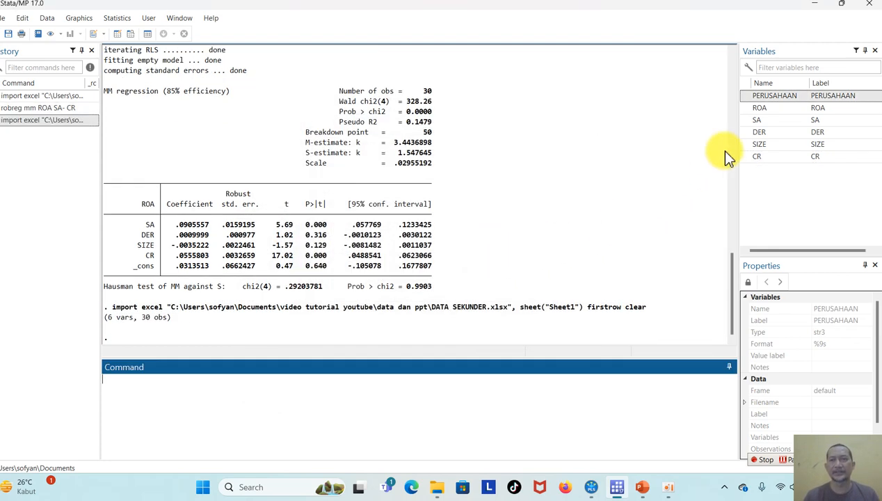
Step: Inspect the imported dataset in the Data Editor and view the summary coefficients in SmartPLS, returning to Stata
{"action": "left_click", "coordinate": [117, 34]}
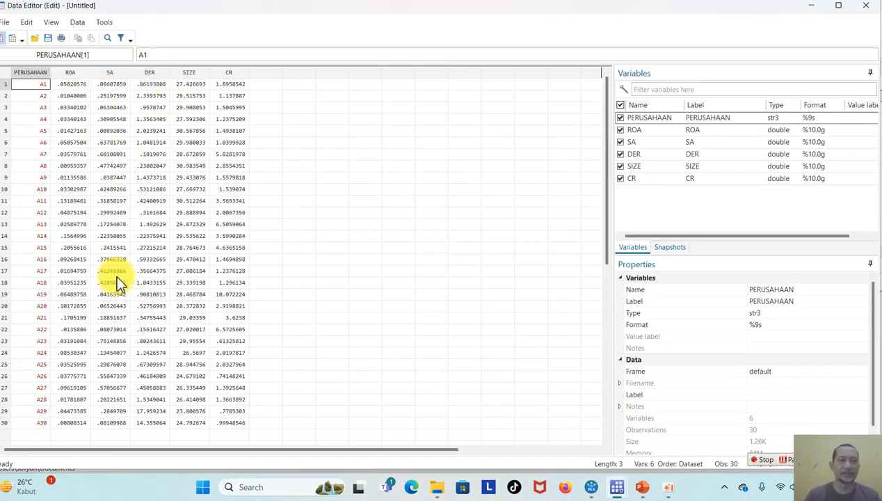
{"action": "left_click", "coordinate": [866, 12]}
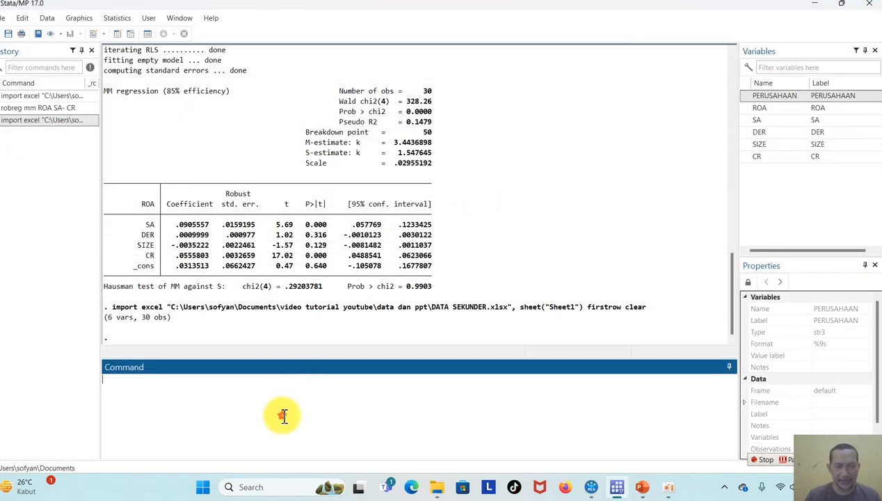
{"action": "key", "text": "BackSpace"}
{"action": "key", "text": "Caps_Lock"}
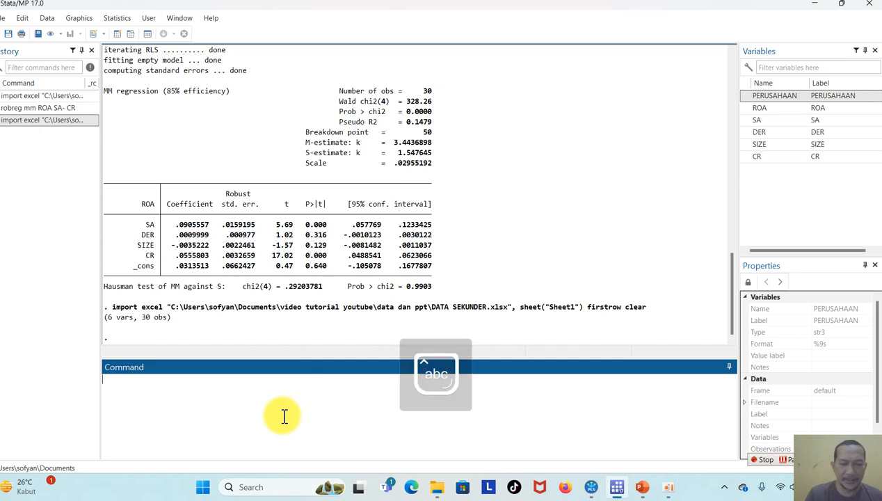
{"action": "left_click", "coordinate": [592, 487]}
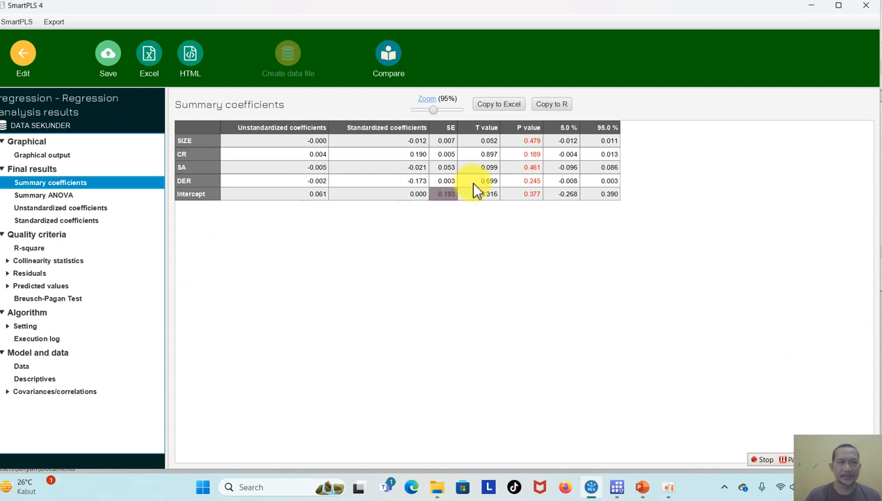
{"action": "left_click", "coordinate": [616, 487]}
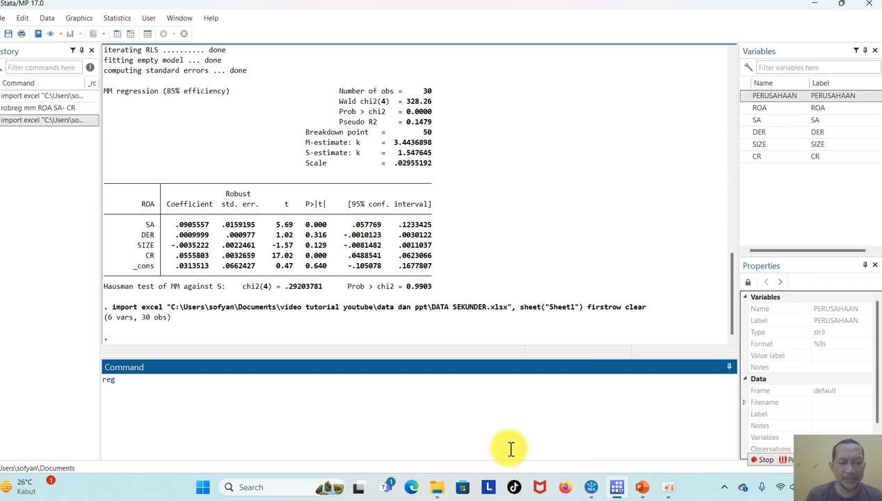
Step: Run a linear regression of ROA on the variables SA through CR with the command reg ROA SA- CR
{"action": "double_click", "coordinate": [806, 109]}
{"action": "double_click", "coordinate": [797, 120]}
{"action": "type", "text": "-"}
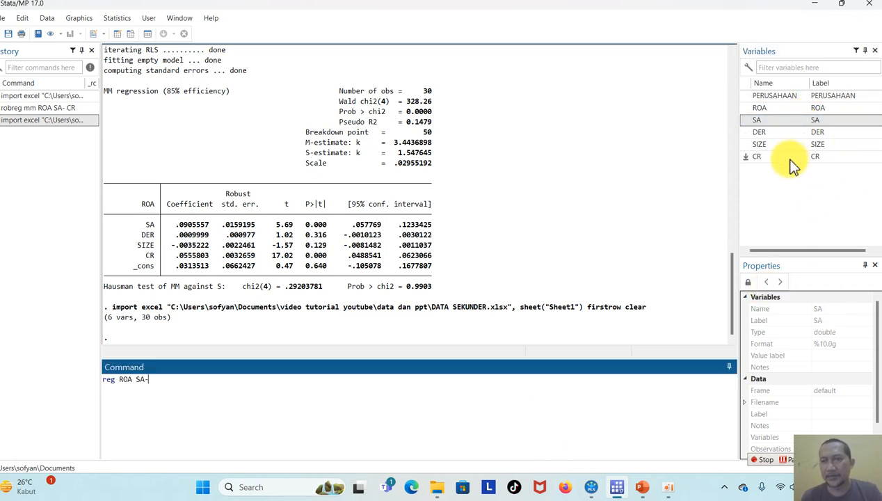
{"action": "double_click", "coordinate": [790, 160]}
{"action": "key", "text": "Return"}
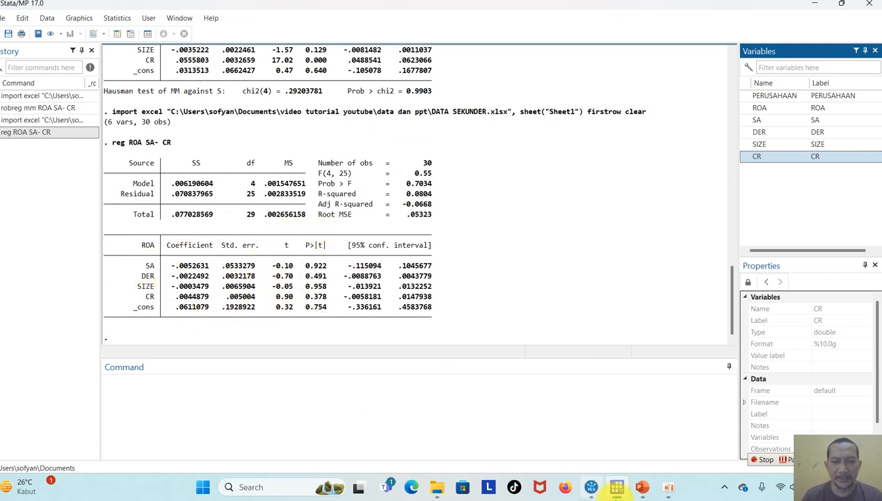
Step: Compare the Stata regression output with the summary coefficients table in SmartPLS
{"action": "left_click", "coordinate": [595, 489]}
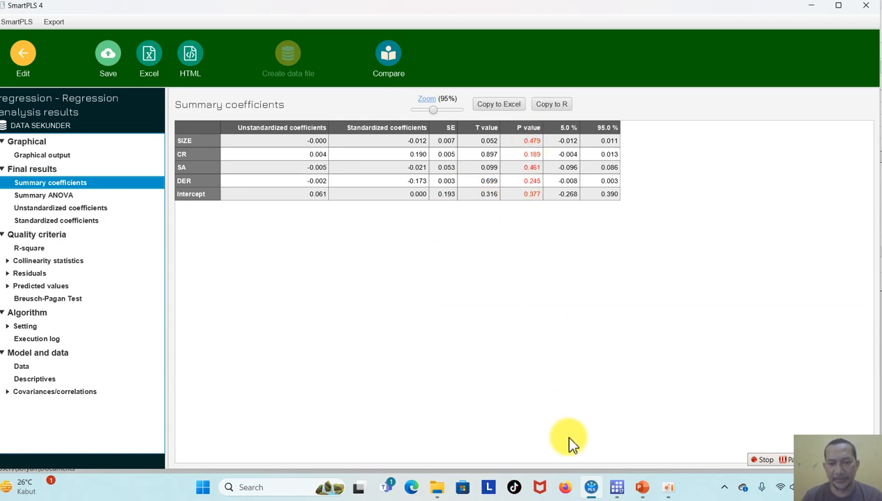
{"action": "left_click", "coordinate": [616, 489]}
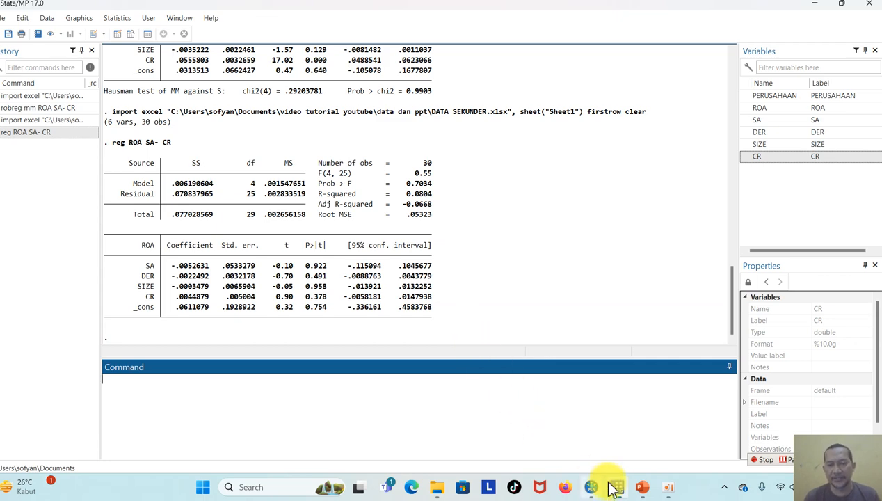
Step: Switch to PowerPoint and highlight the text "REGRESI ROBUST" in the third bullet in yellow
{"action": "left_click", "coordinate": [642, 489]}
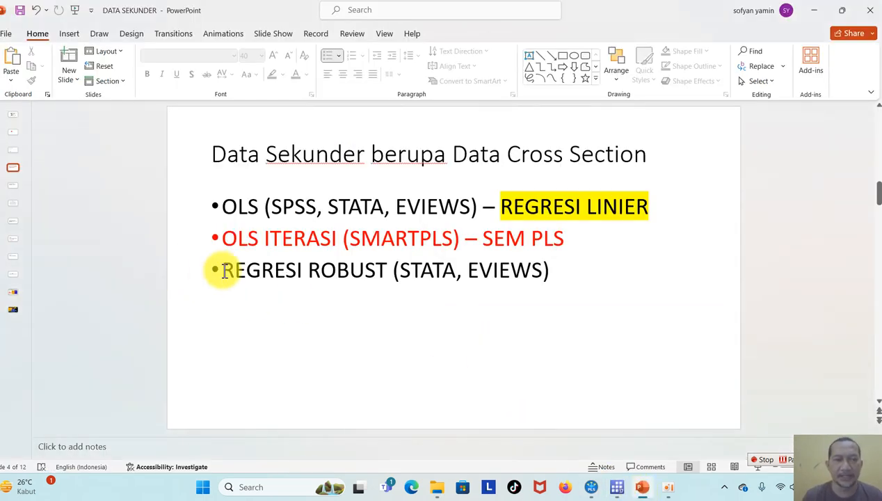
{"action": "left_click_drag", "start_coordinate": [222, 268], "coordinate": [391, 271]}
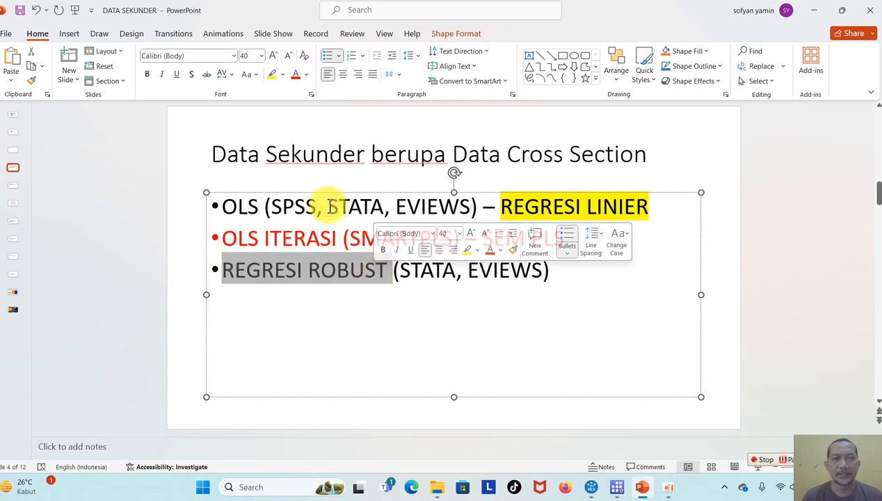
{"action": "left_click", "coordinate": [272, 75]}
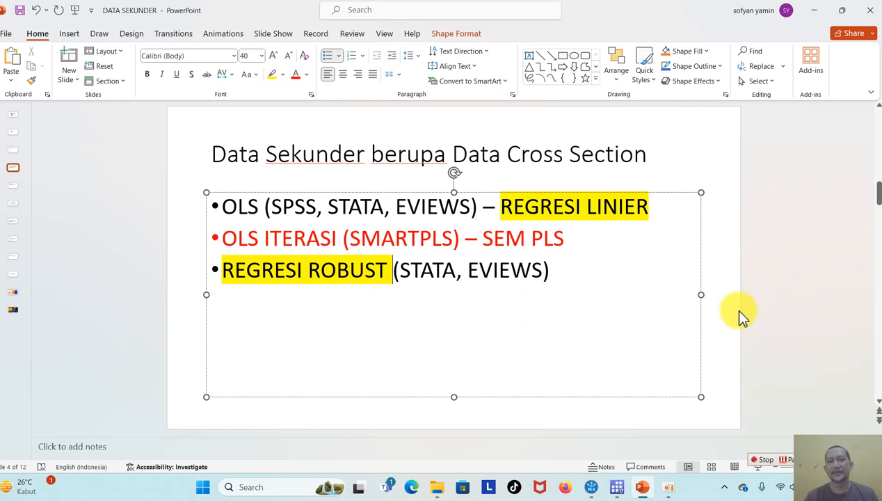
{"action": "left_click", "coordinate": [768, 287]}
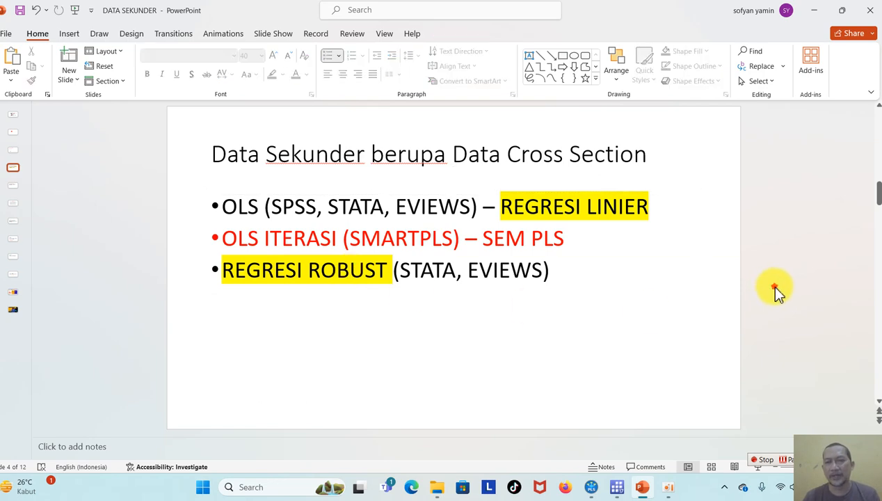
Step: Return to Stata and test the regression for heteroskedasticity with the hettest command
{"action": "left_click", "coordinate": [616, 488]}
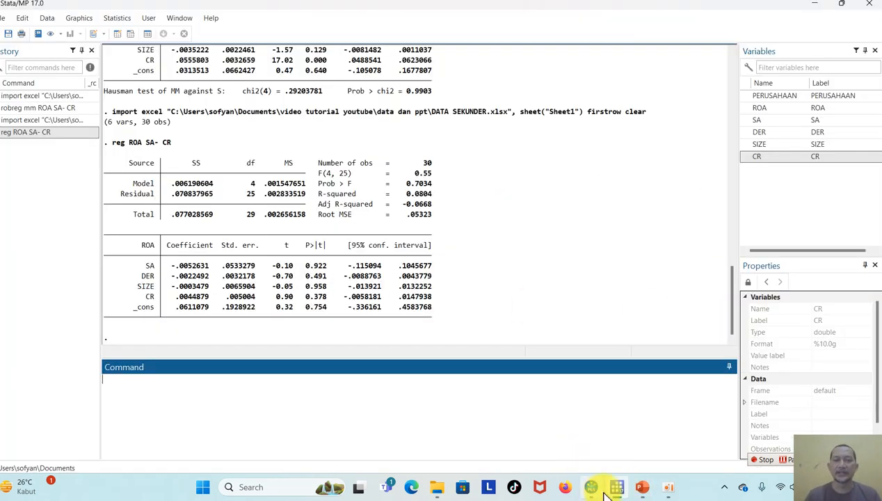
{"action": "left_click", "coordinate": [641, 486]}
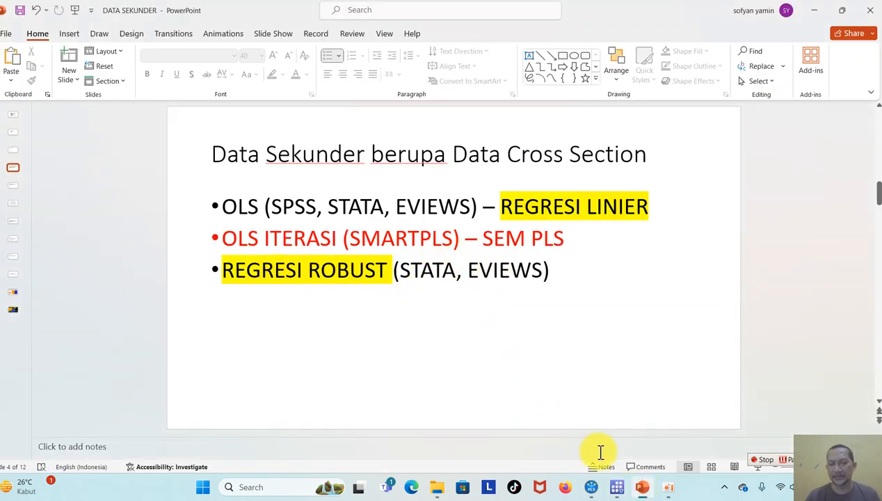
{"action": "left_click", "coordinate": [640, 487]}
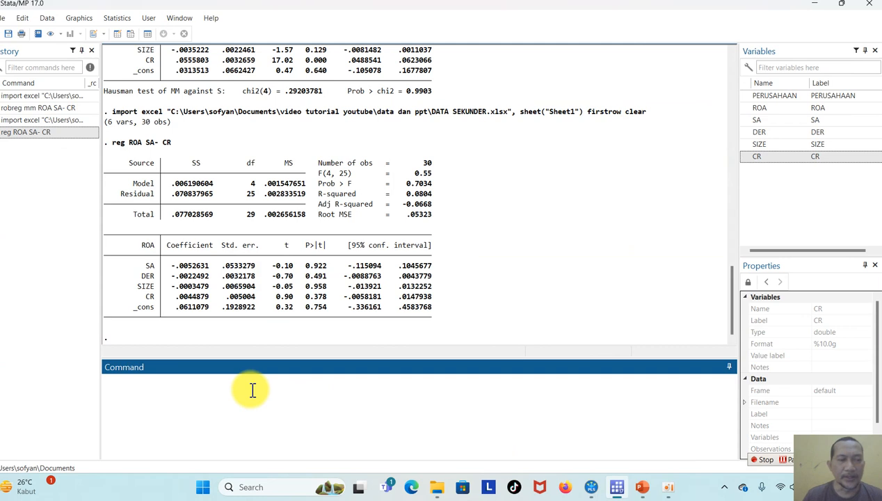
{"action": "left_click", "coordinate": [49, 132]}
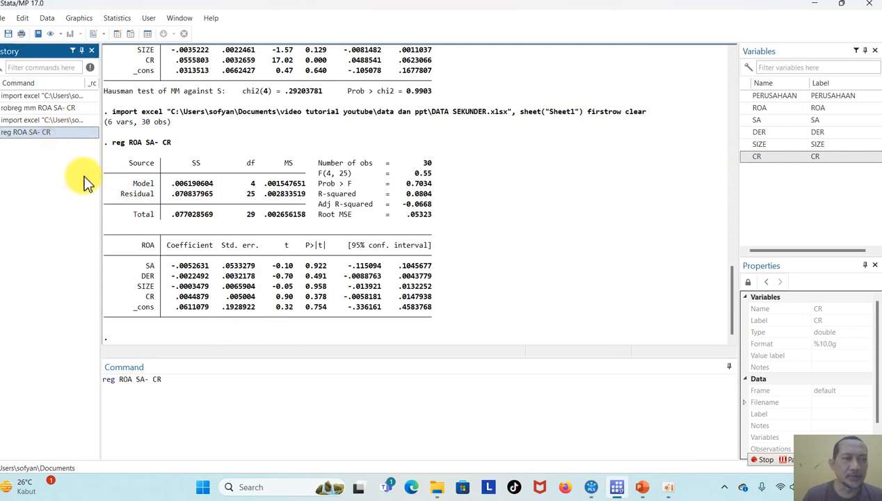
{"action": "left_click", "coordinate": [183, 381]}
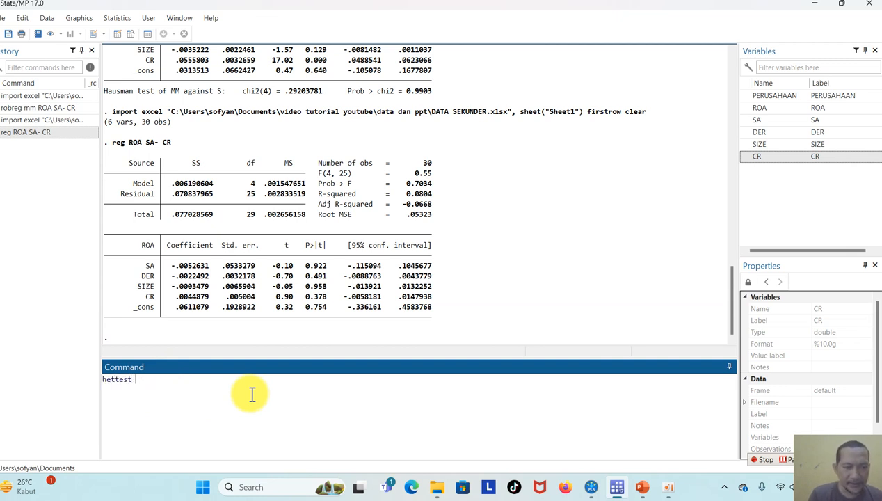
{"action": "key", "text": "Return"}
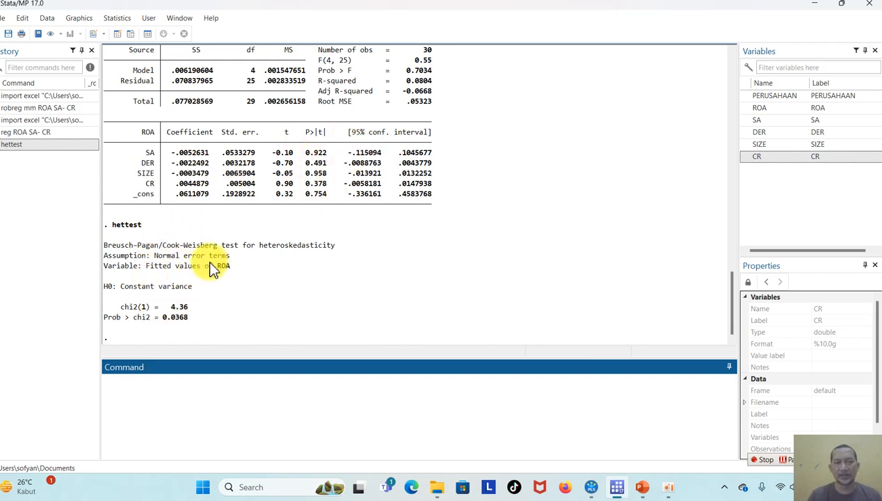
Step: Rerun the regression with robust standard errors using reg ROA SA- CR, robust
{"action": "left_click", "coordinate": [57, 132]}
{"action": "left_click", "coordinate": [227, 379]}
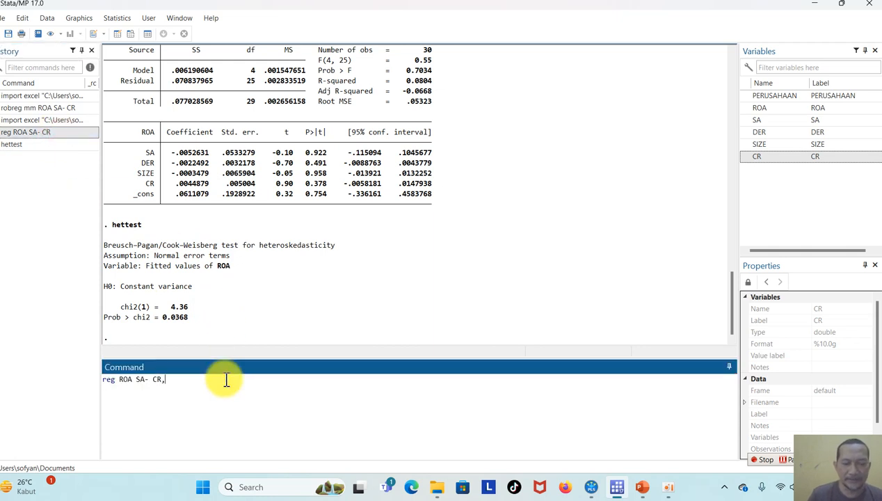
{"action": "key", "text": "Return"}
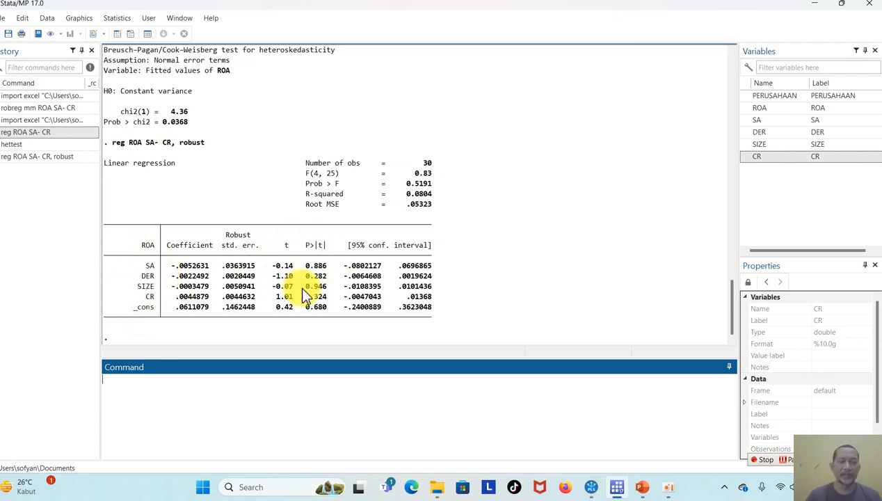
Step: Review the cross-section methods slide in PowerPoint alongside the SmartPLS coefficients and the Stata robust regression output
{"action": "left_click", "coordinate": [643, 487]}
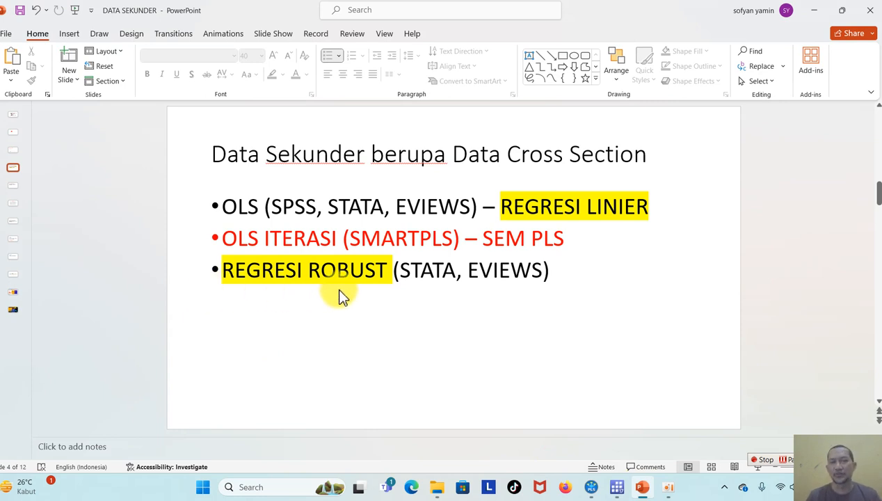
{"action": "left_click", "coordinate": [590, 487]}
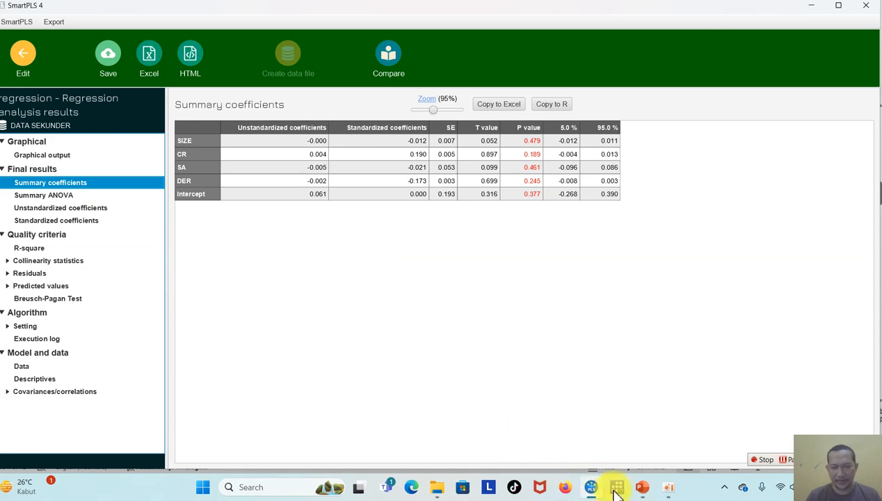
{"action": "left_click", "coordinate": [643, 489]}
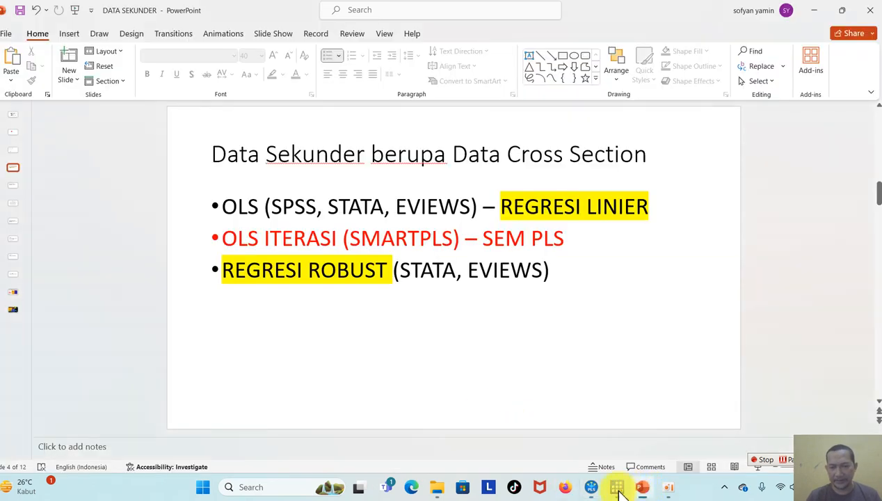
{"action": "left_click", "coordinate": [617, 487]}
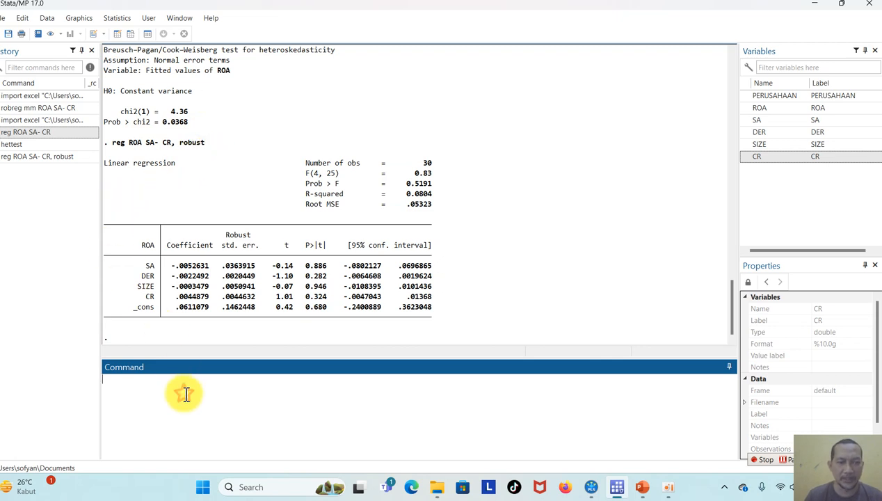
{"action": "left_click", "coordinate": [641, 486]}
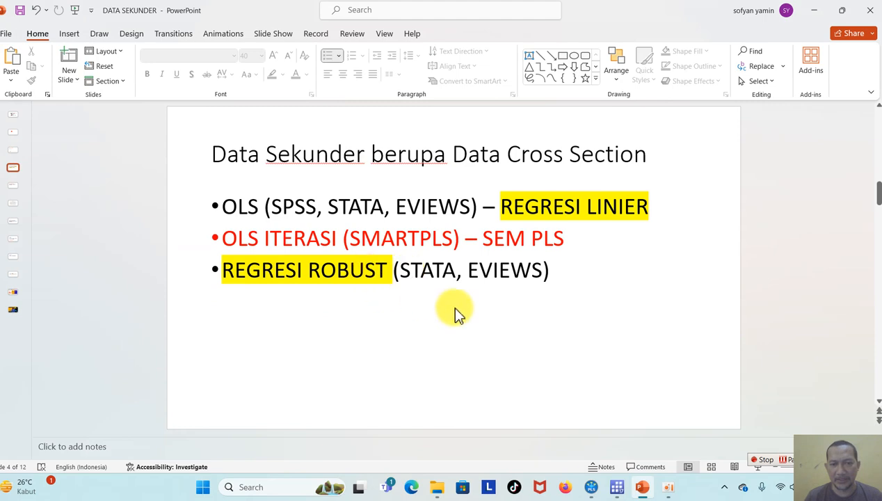
Step: Switch to Stata, run the MM robust regression robreg mm ROA SA- CR and mark the p-values of SA and CR in its output
{"action": "mouse_move", "coordinate": [593, 490]}
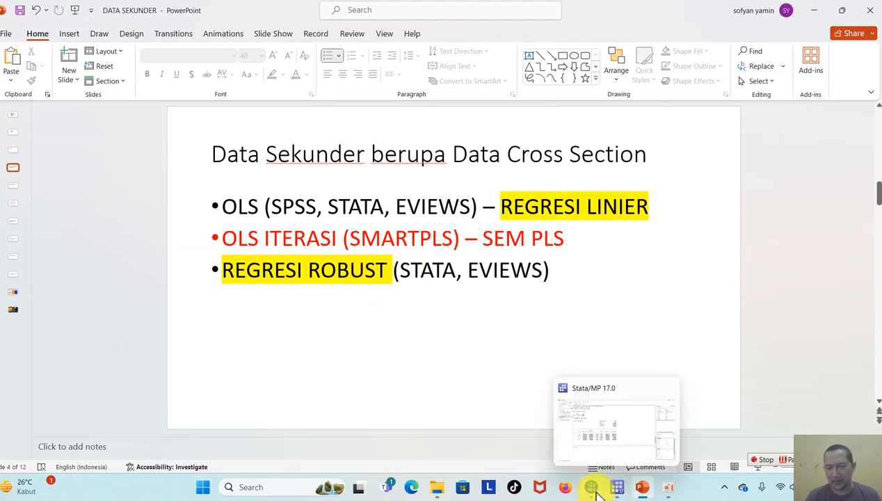
{"action": "left_click", "coordinate": [636, 489]}
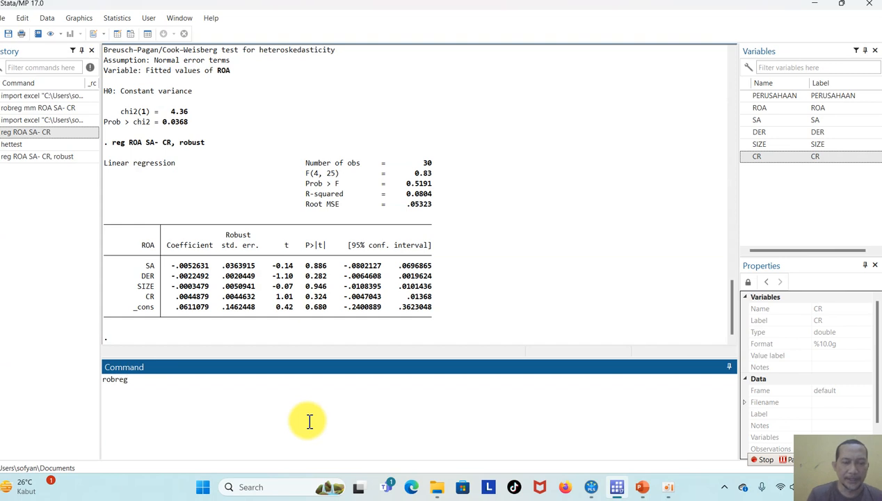
{"action": "double_click", "coordinate": [806, 109]}
{"action": "left_click", "coordinate": [791, 123]}
{"action": "type", "text": "-"}
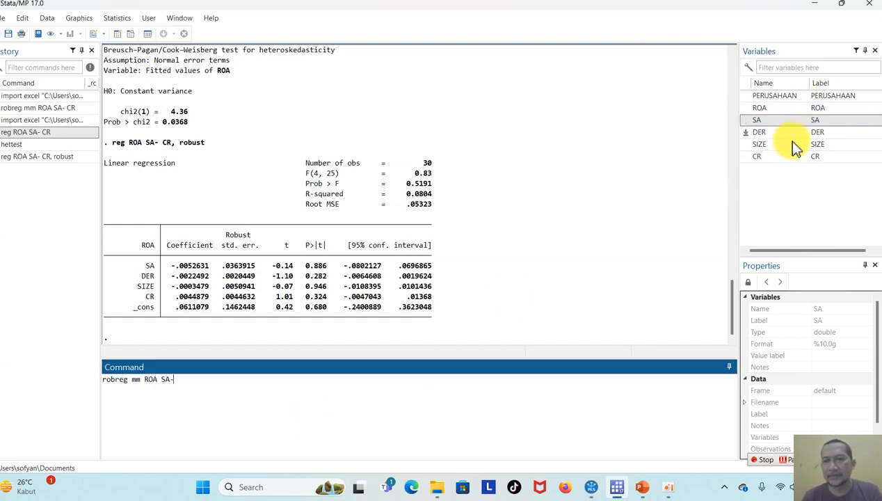
{"action": "double_click", "coordinate": [791, 156]}
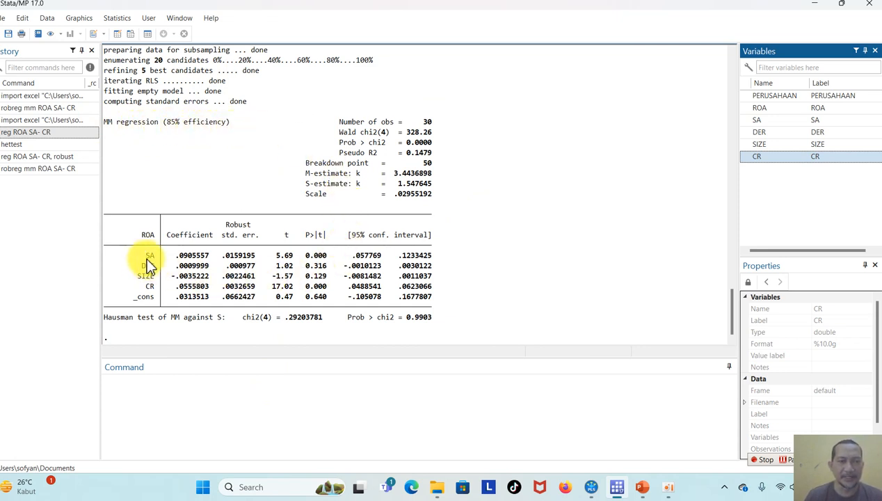
{"action": "left_click", "coordinate": [315, 266]}
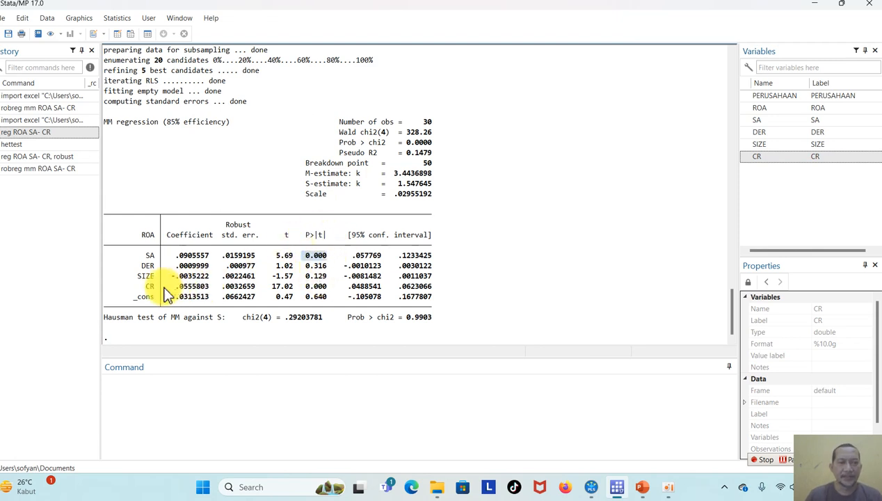
{"action": "double_click", "coordinate": [307, 286]}
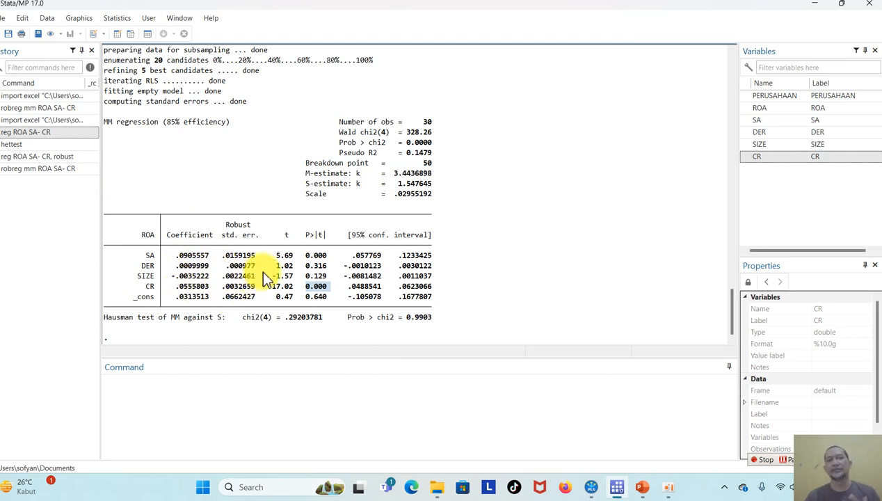
Step: Switch to PowerPoint, convert the three method bullets into a numbered list and add "Regresi quantile" as the fourth item
{"action": "left_click", "coordinate": [650, 490]}
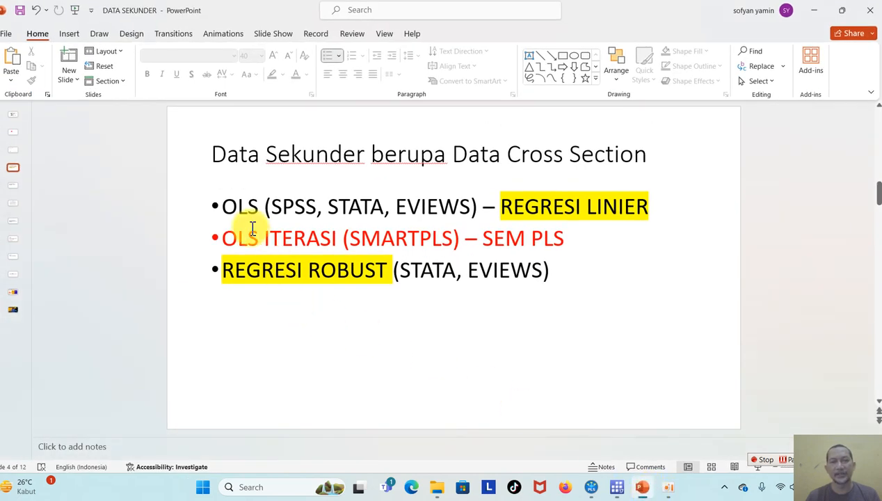
{"action": "left_click_drag", "start_coordinate": [222, 206], "coordinate": [573, 258]}
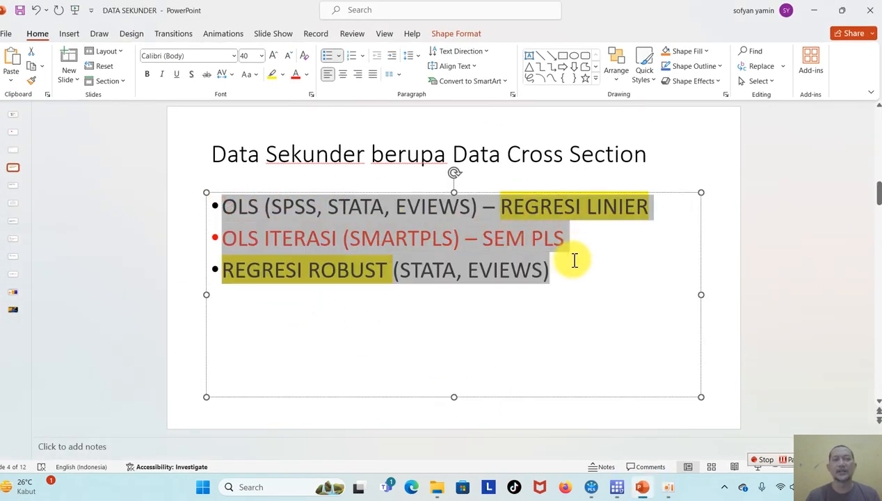
{"action": "left_click", "coordinate": [352, 56]}
{"action": "left_click", "coordinate": [734, 188]}
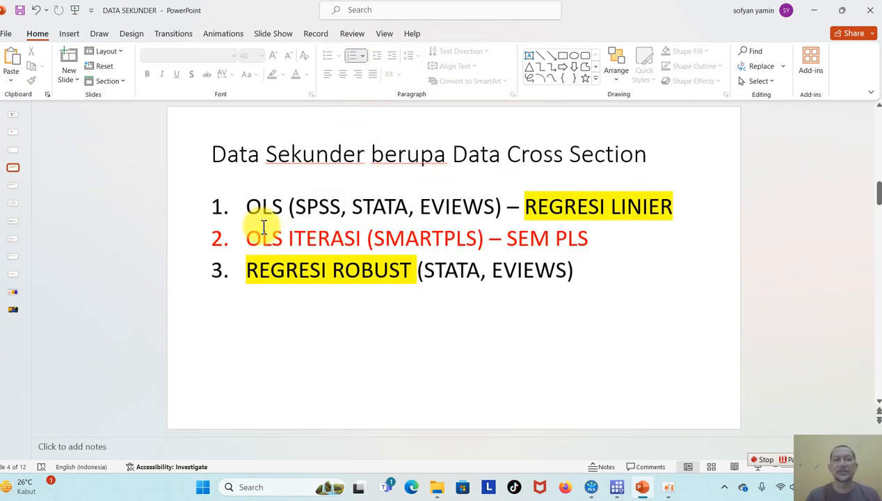
{"action": "left_click", "coordinate": [580, 277]}
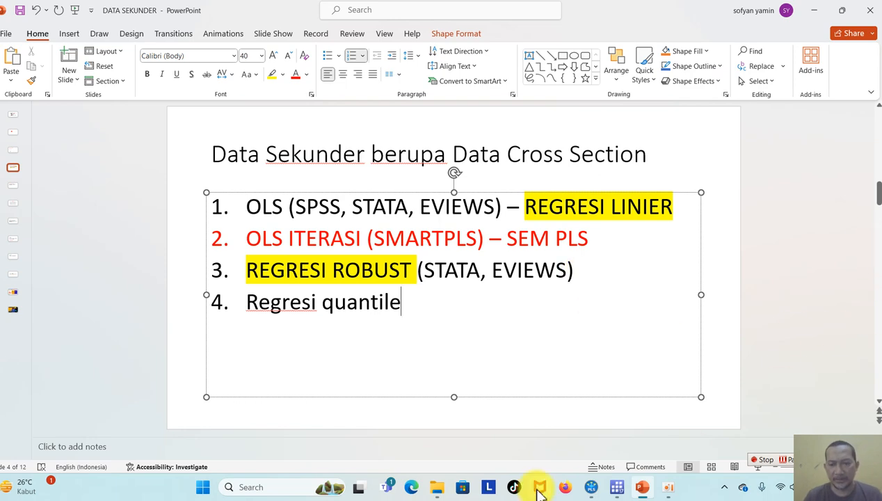
Step: Switch to Stata and look up the quantile regression commands among the linear models
{"action": "left_click", "coordinate": [618, 489]}
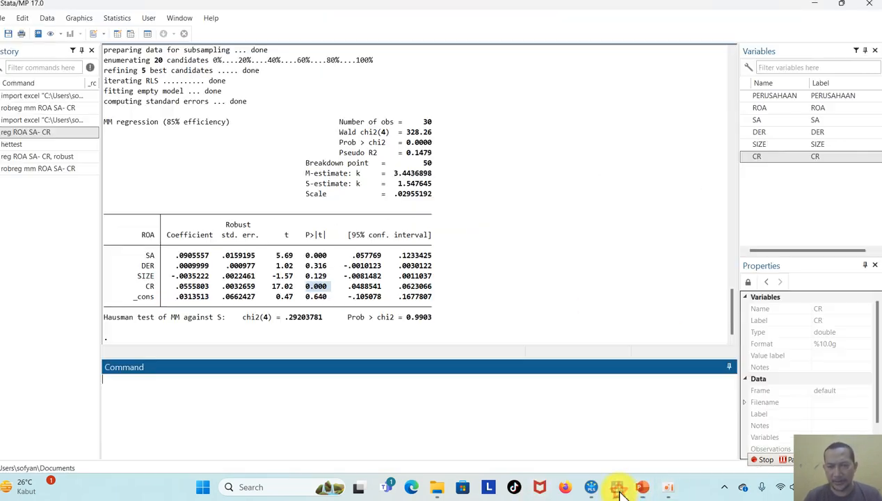
{"action": "left_click", "coordinate": [117, 18]}
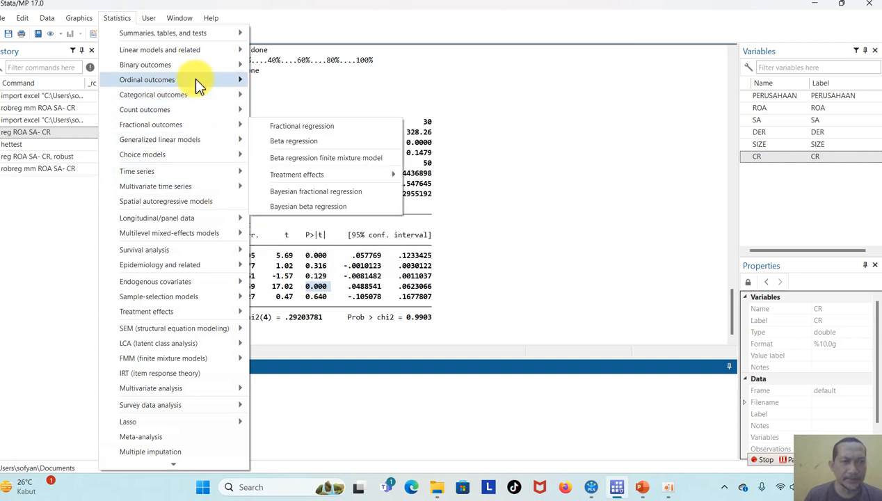
{"action": "mouse_move", "coordinate": [197, 80]}
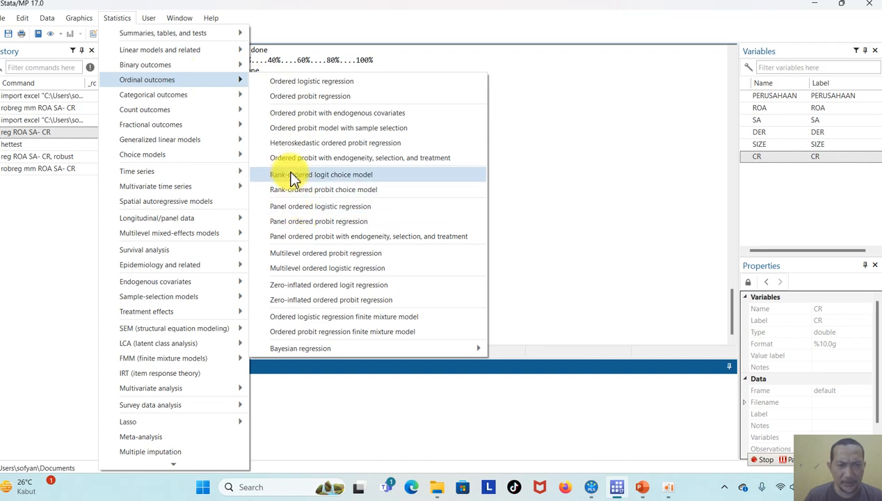
{"action": "mouse_move", "coordinate": [217, 56]}
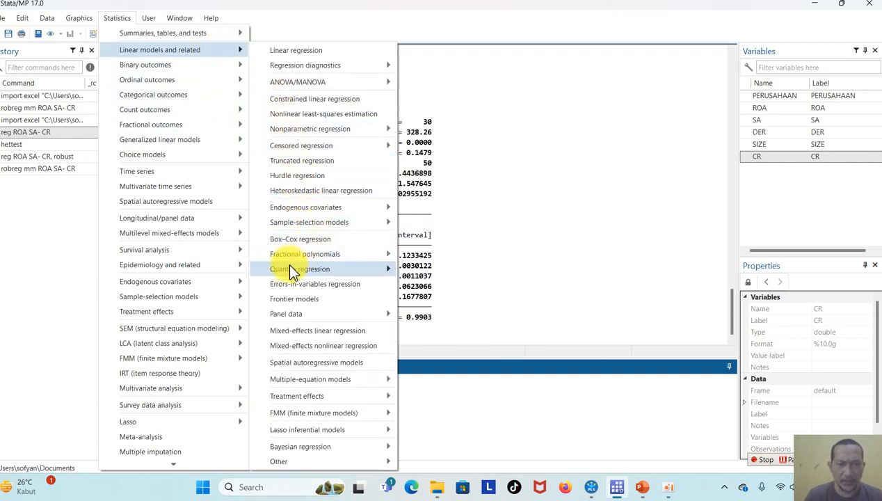
{"action": "mouse_move", "coordinate": [299, 271]}
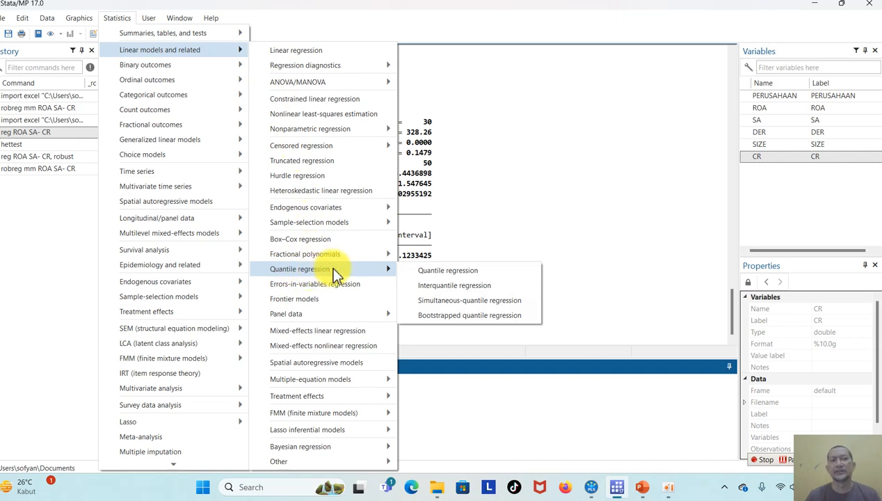
Step: Return to PowerPoint, append "(stata)" to the Regresi quantile item and insert "(" after REGRESI ROBUST, consulting the Stata MM output
{"action": "left_click", "coordinate": [642, 486]}
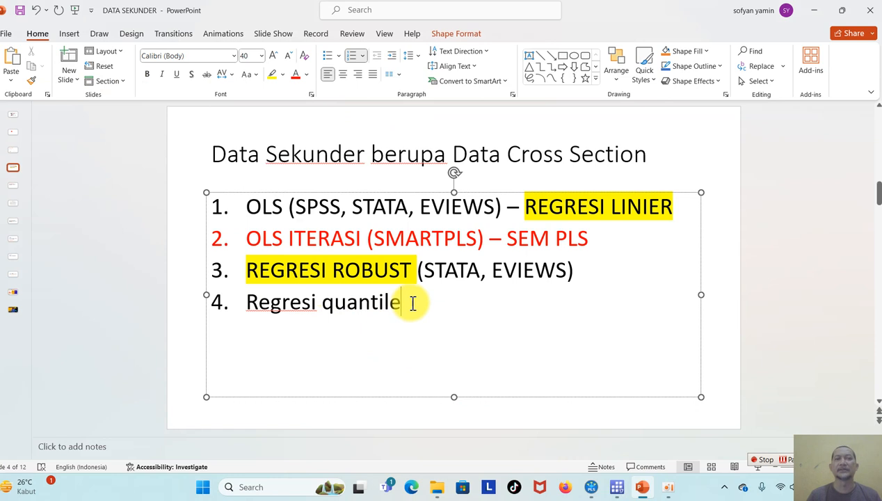
{"action": "left_click", "coordinate": [414, 303]}
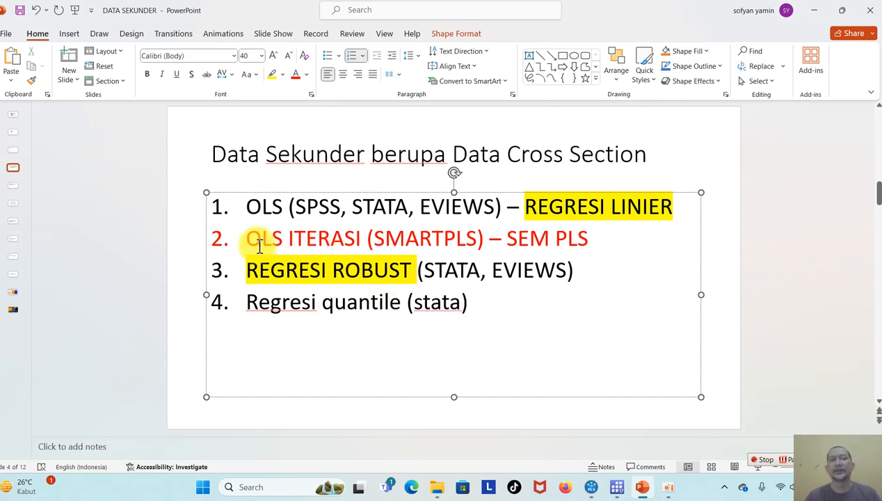
{"action": "left_click", "coordinate": [417, 271]}
{"action": "type", "text": "("}
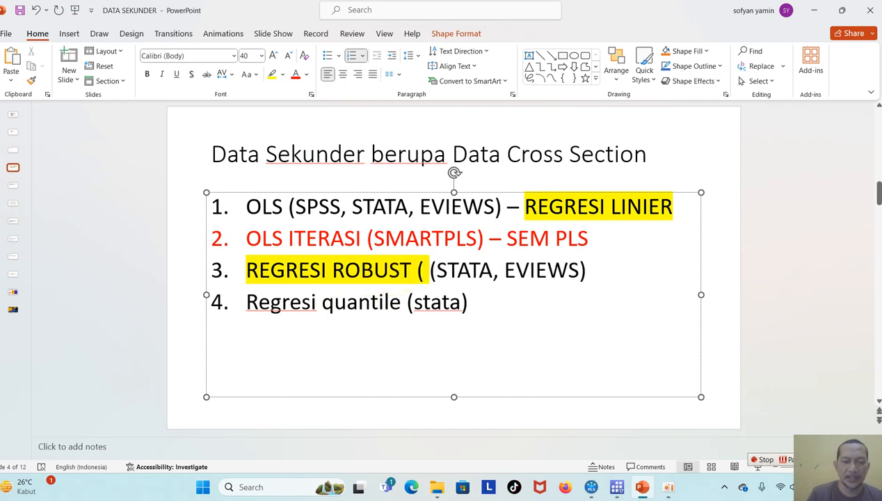
{"action": "left_click", "coordinate": [617, 488]}
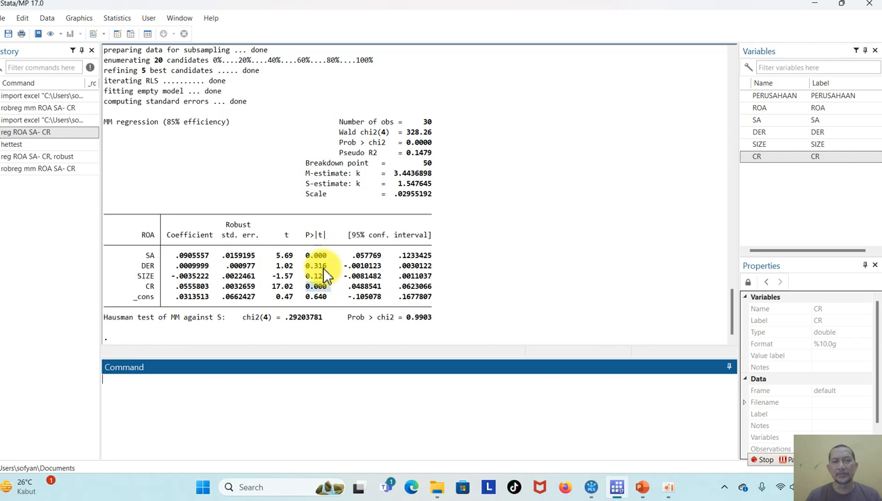
{"action": "left_click", "coordinate": [640, 486]}
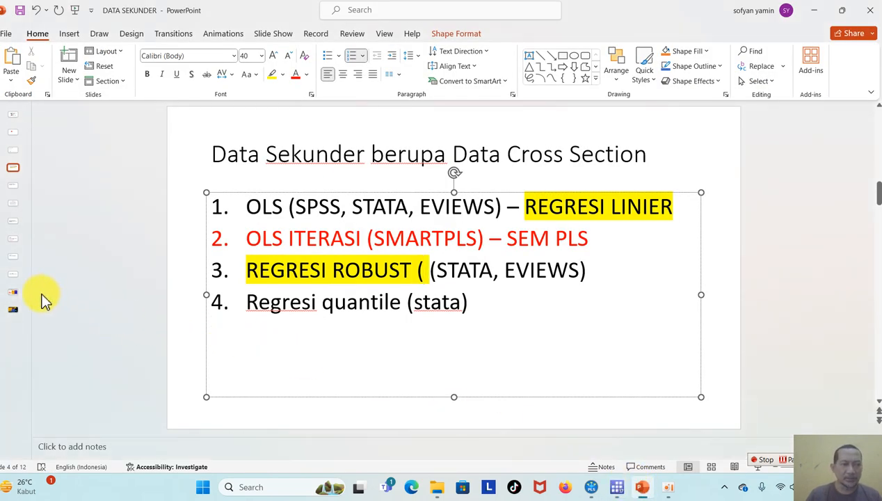
Step: On slide 10, add the line "Pada studi kasus ini model terbaik diolah dengan regresi robust (mm regression)" below "Manakah Model Terbaik?"
{"action": "left_click", "coordinate": [15, 277]}
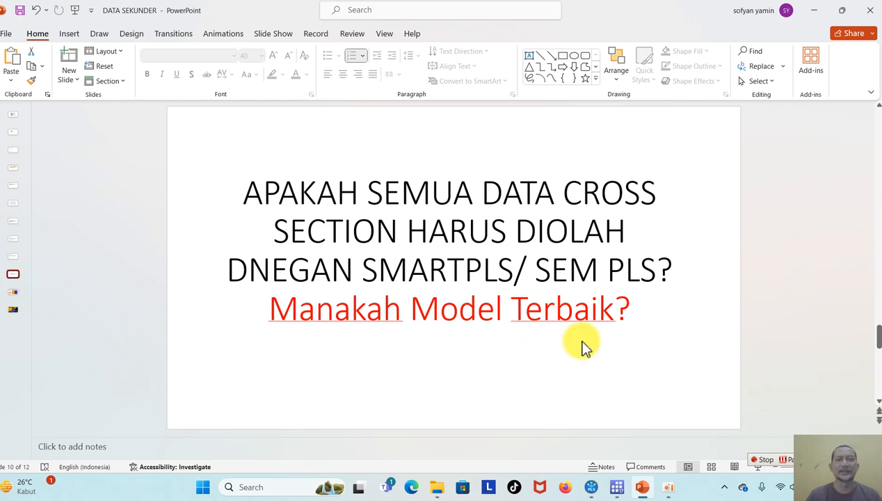
{"action": "left_click", "coordinate": [636, 311]}
{"action": "key", "text": "Return"}
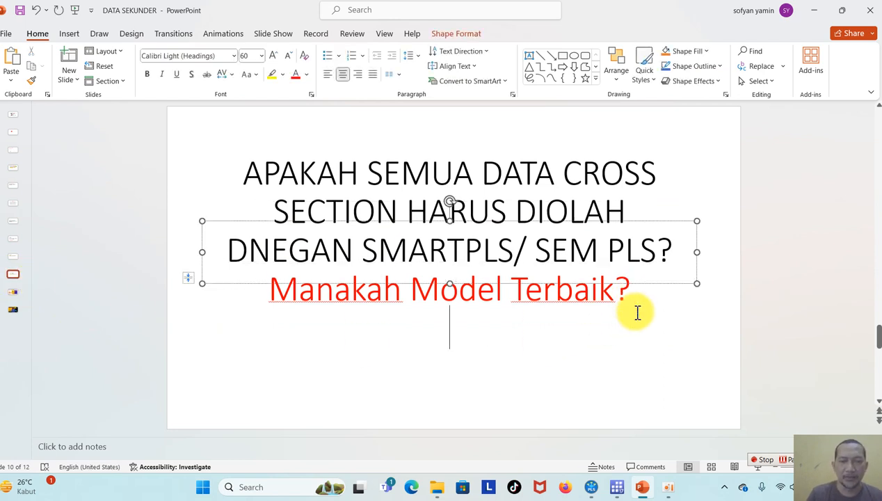
{"action": "type", "text": "pada"}
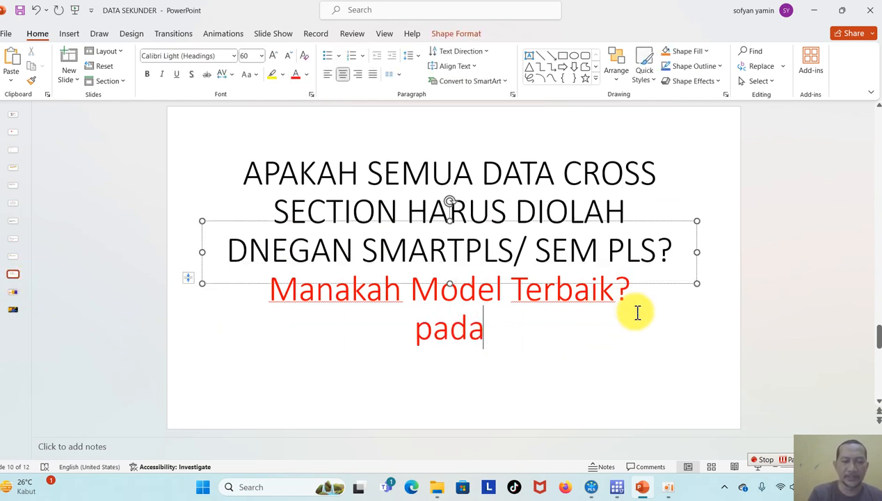
{"action": "type", "text": " studi kasus"}
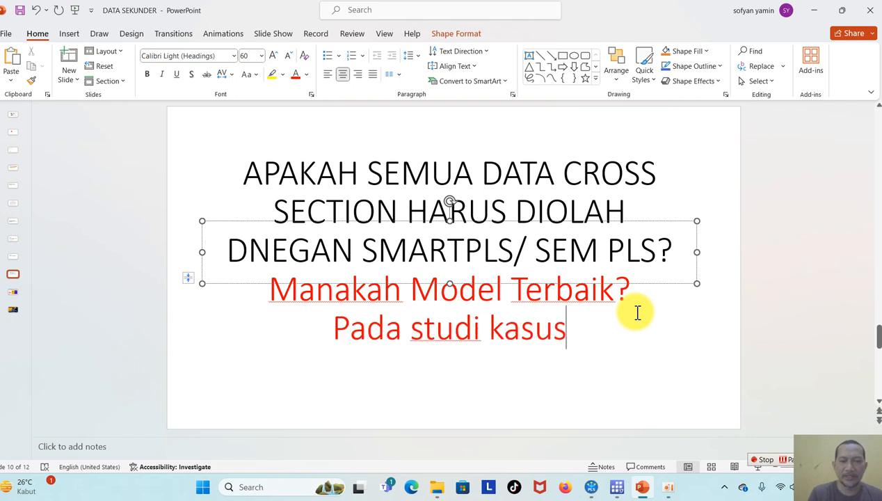
{"action": "type", "text": " ini model "}
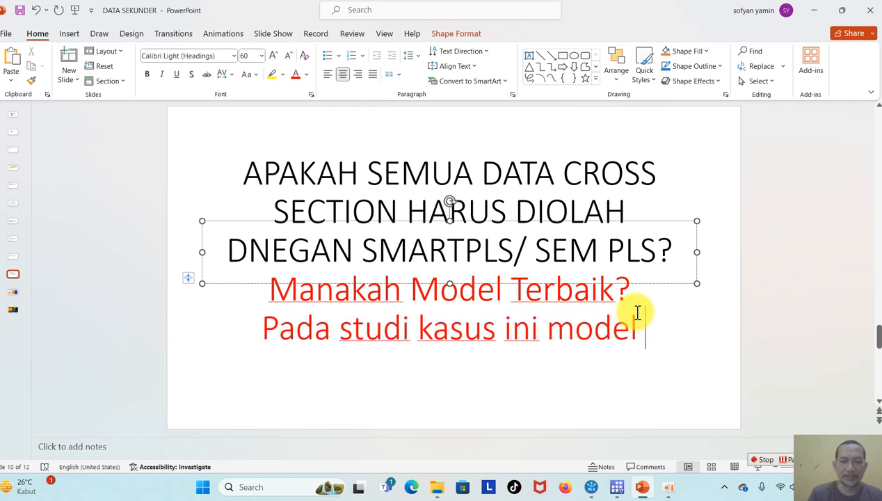
{"action": "type", "text": "terbaik diolah"}
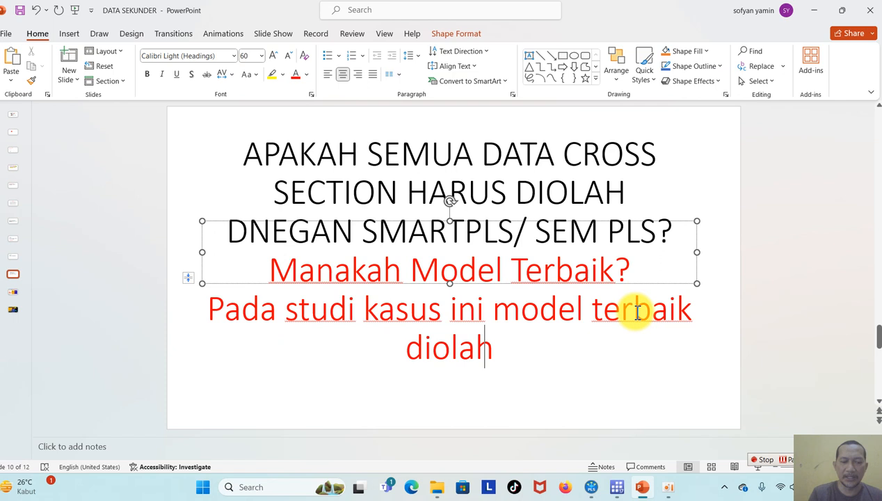
{"action": "type", "text": " dengan regresi robust"}
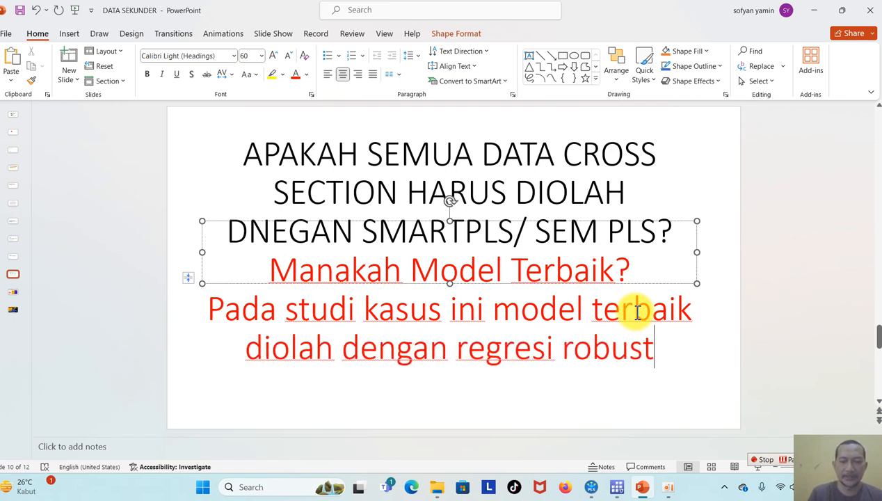
{"action": "type", "text": " (mm regression)"}
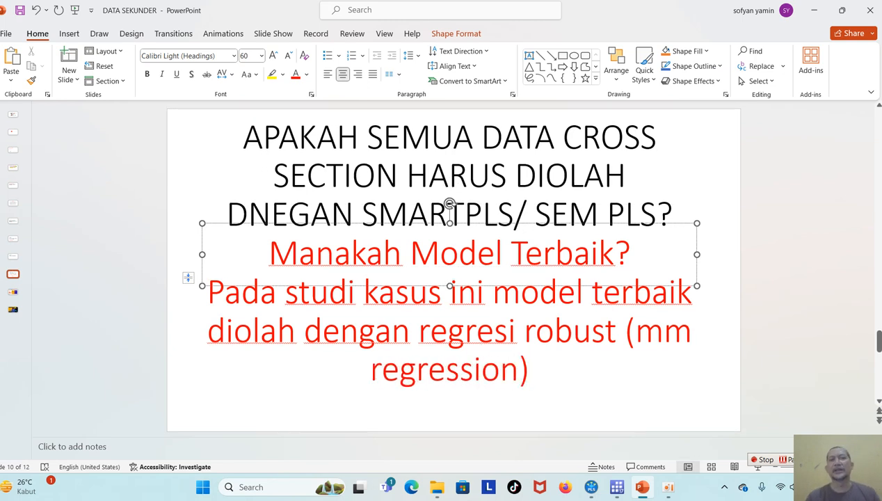
{"action": "left_click", "coordinate": [800, 239]}
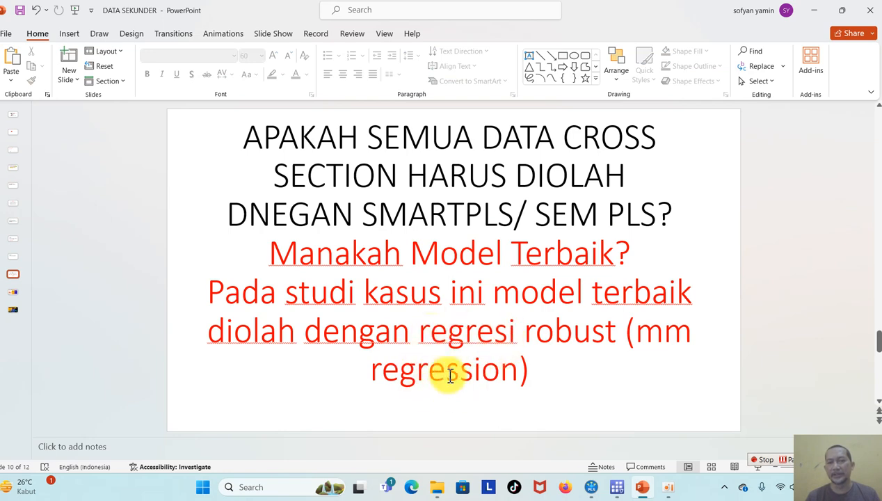
Step: Switch to Stata, rerun the OLS regression reg ROA SA- CR and draw its added-variable plots with avplots
{"action": "left_click", "coordinate": [619, 488]}
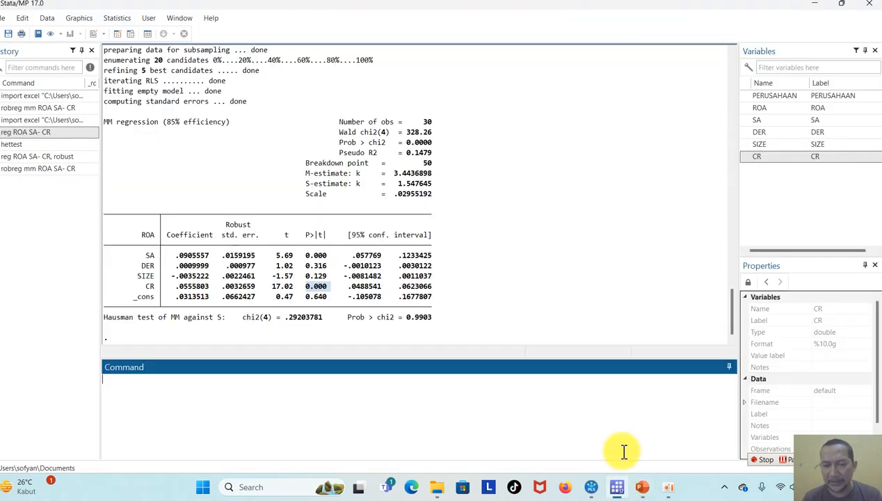
{"action": "left_click", "coordinate": [47, 133]}
{"action": "double_click", "coordinate": [47, 133]}
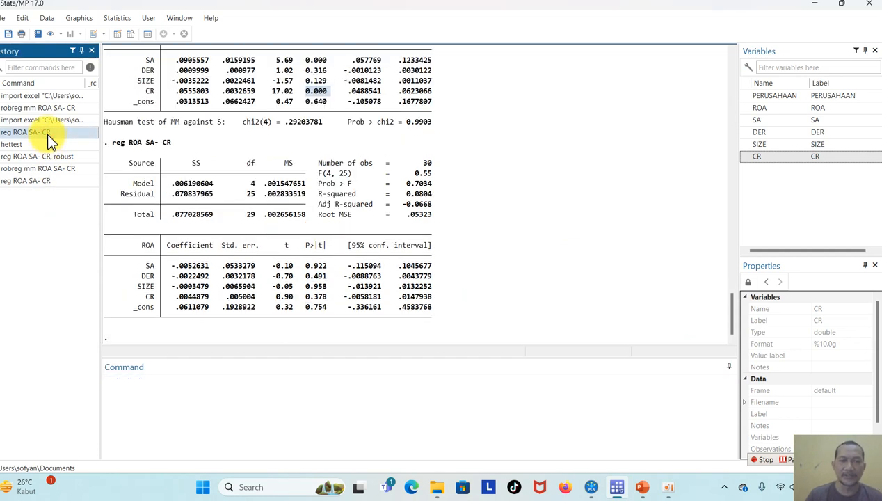
{"action": "left_click", "coordinate": [142, 393]}
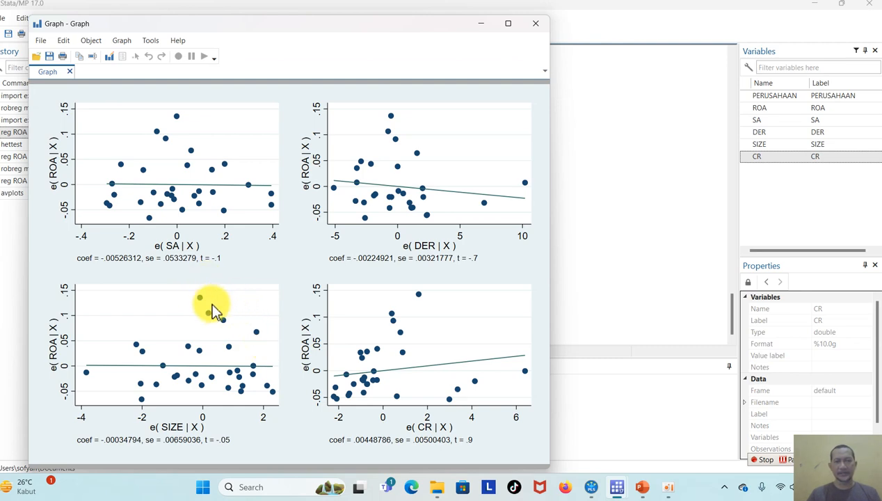
{"action": "left_click", "coordinate": [596, 414]}
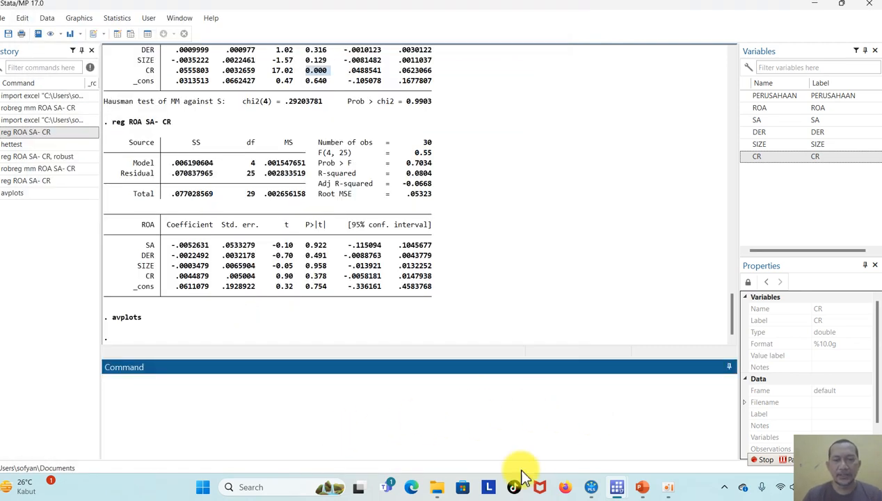
Step: Switch to PowerPoint and insert a slide after slide 10 with the title "Bisa digunakan sebagai alternatif olah data sekunder →"
{"action": "left_click", "coordinate": [643, 486]}
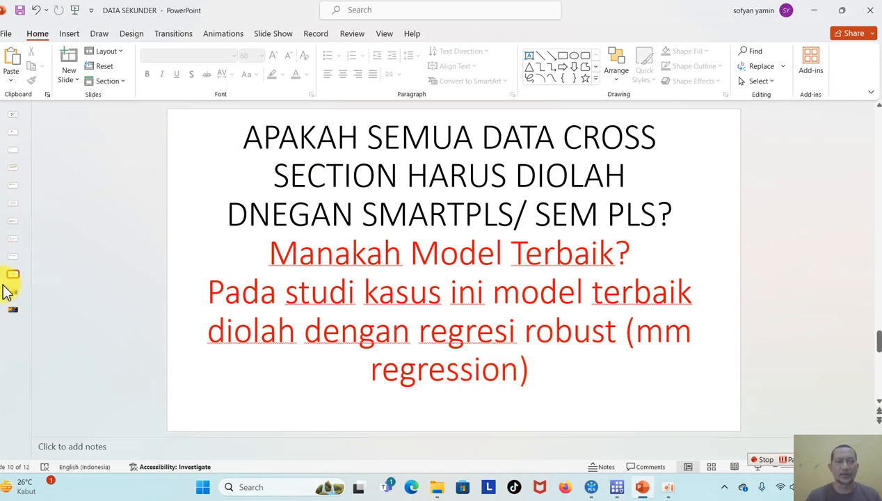
{"action": "left_click", "coordinate": [66, 66]}
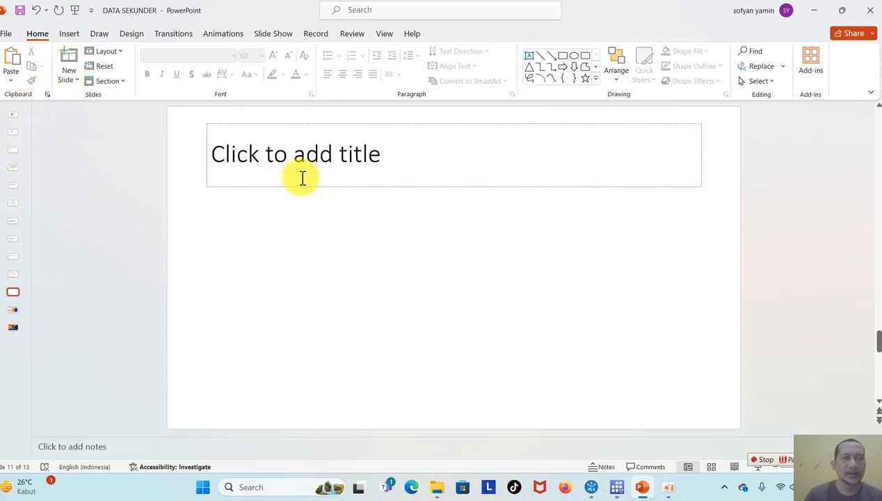
{"action": "left_click", "coordinate": [339, 167]}
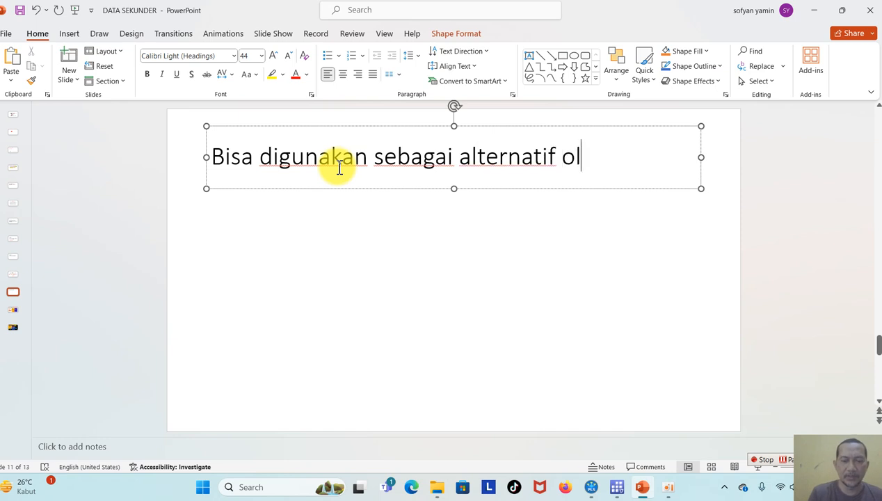
{"action": "type", "text": "ek"}
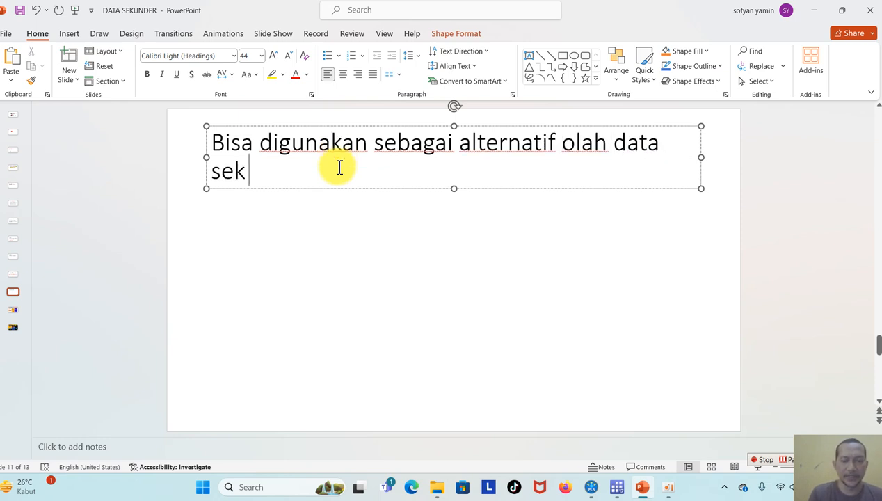
{"action": "type", "text": "under -->"}
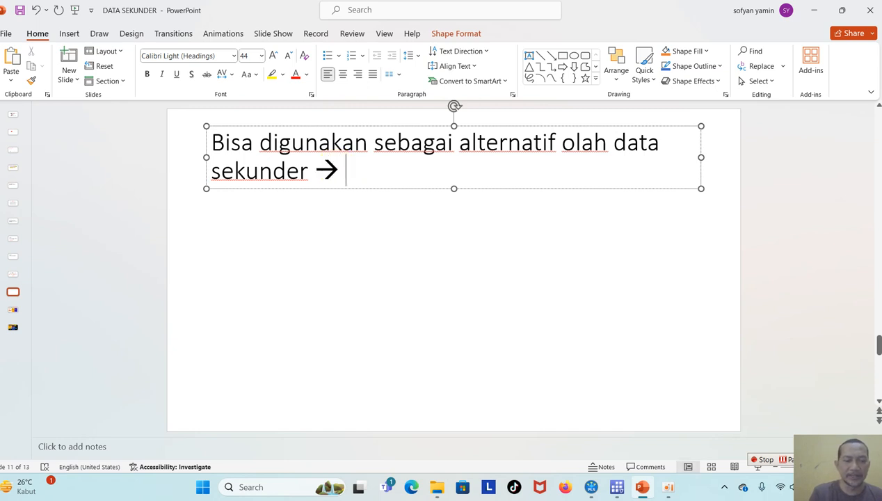